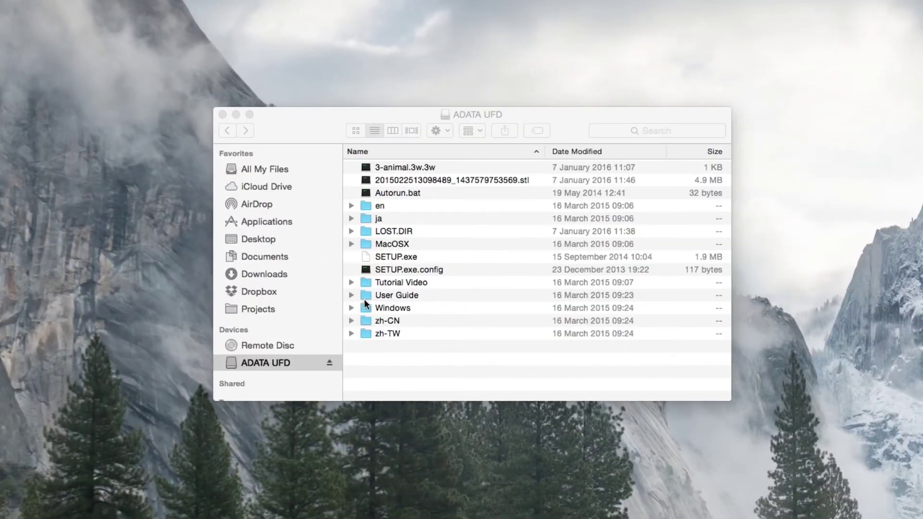
- Expand the Tutorial Video, User Guide, Product and da Vinci 2.0A folders to reveal the manuals
{"action": "left_click", "coordinate": [351, 295]}
{"action": "scroll", "coordinate": [361, 310], "scroll_direction": "down", "scroll_amount": 3}
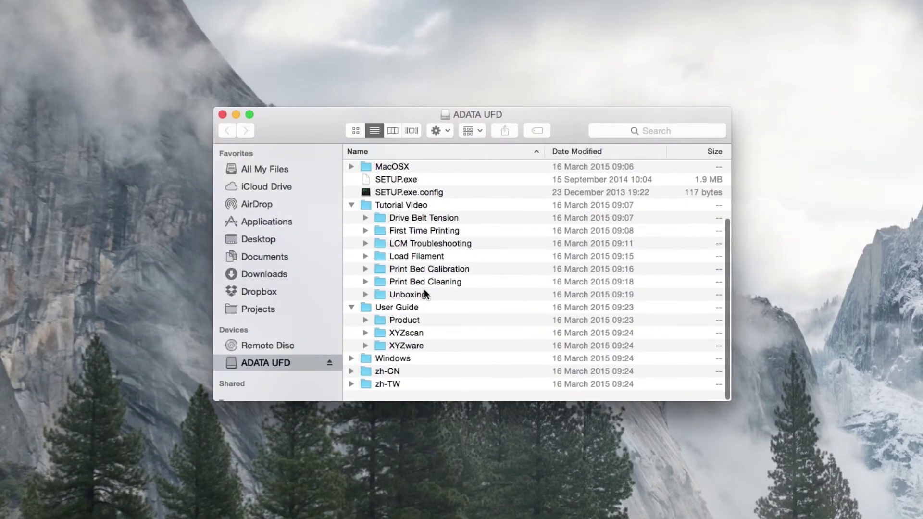
{"action": "left_click", "coordinate": [366, 331]}
{"action": "scroll", "coordinate": [461, 326], "scroll_direction": "down", "scroll_amount": 3}
{"action": "left_click", "coordinate": [382, 329]}
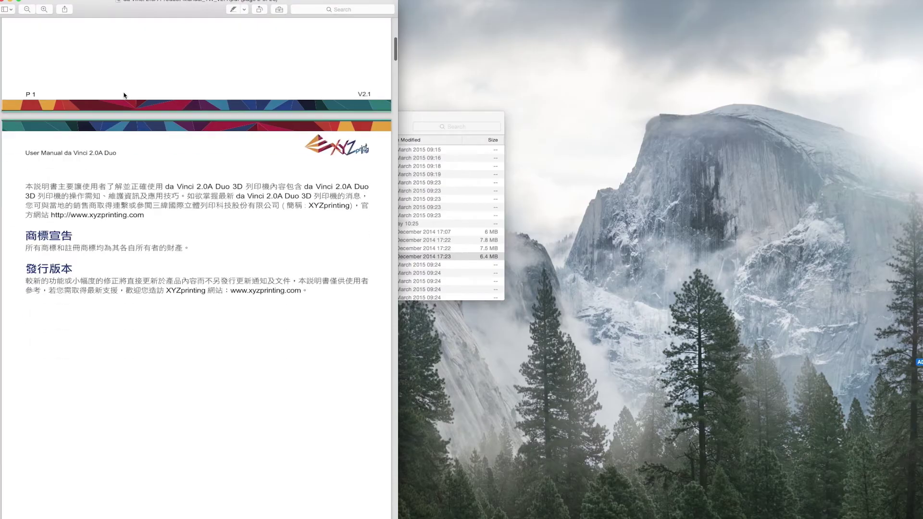
{"action": "scroll", "coordinate": [124, 95], "scroll_direction": "down", "scroll_amount": 5}
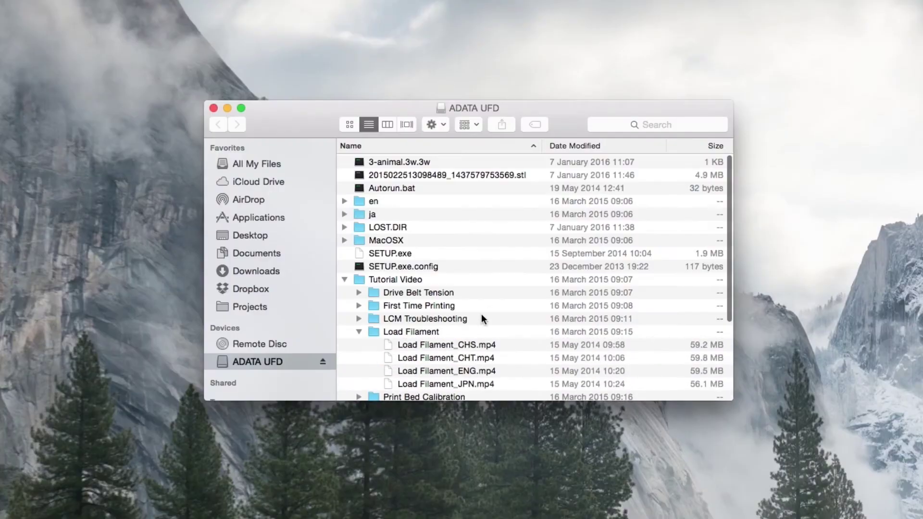
{"action": "scroll", "coordinate": [481, 314], "scroll_direction": "down", "scroll_amount": 3}
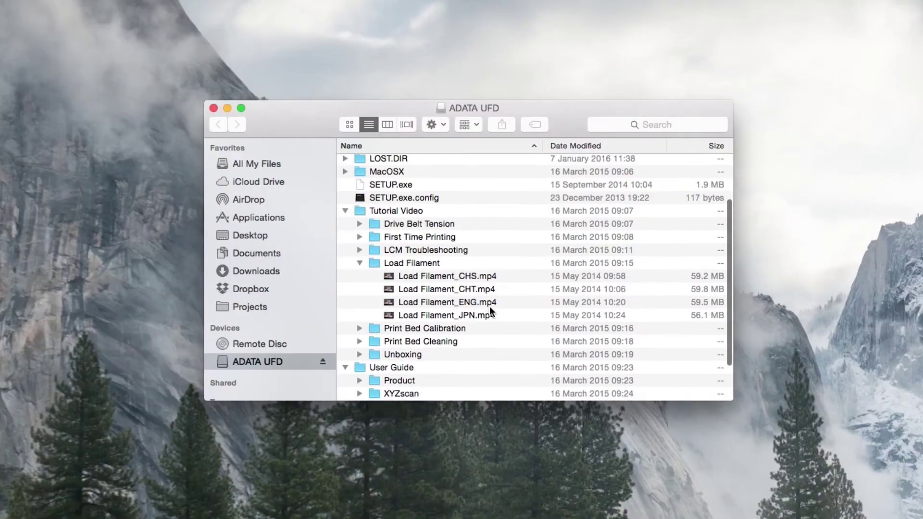
- Preview Load Filament_ENG.mp4 in Quick Look and skip ahead in the video
{"action": "left_click", "coordinate": [425, 303]}
{"action": "key", "text": "space"}
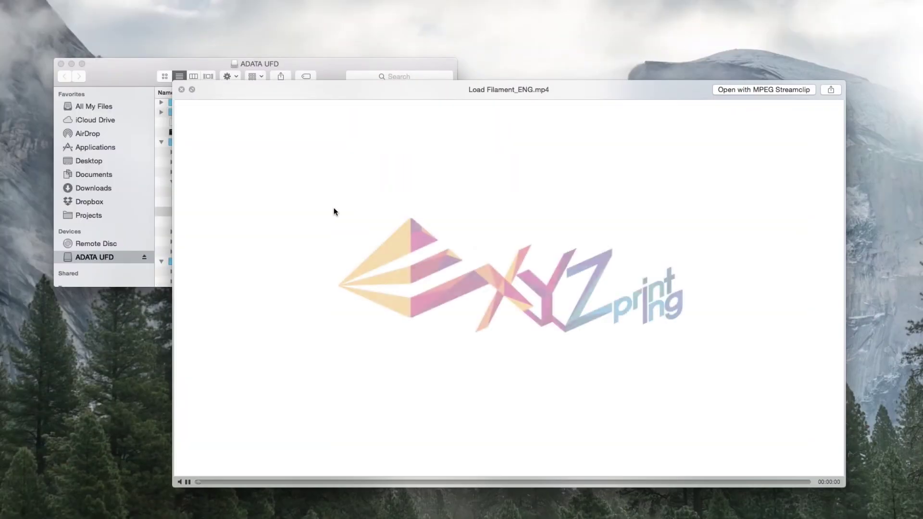
{"action": "left_click_drag", "start_coordinate": [216, 480], "coordinate": [303, 485]}
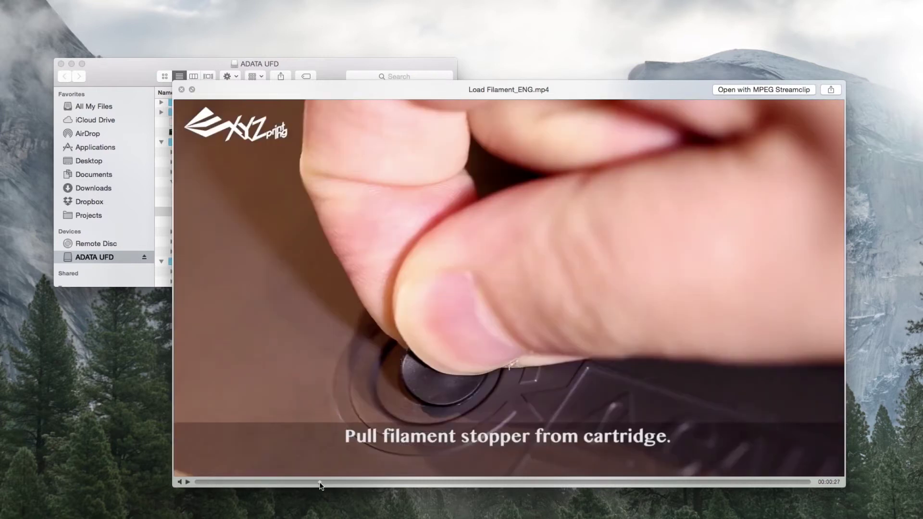